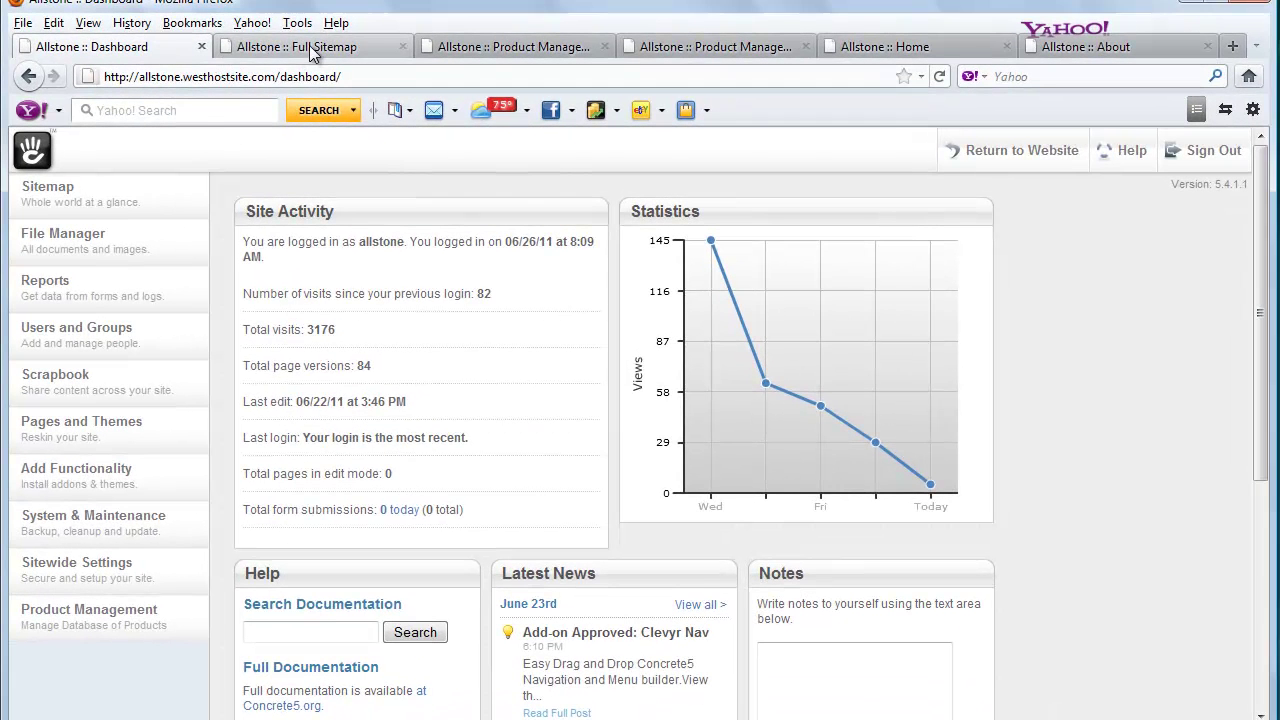
# Glance at the full sitemap, then bring up the Allstone About page in edit mode
pyautogui.click(320, 48)
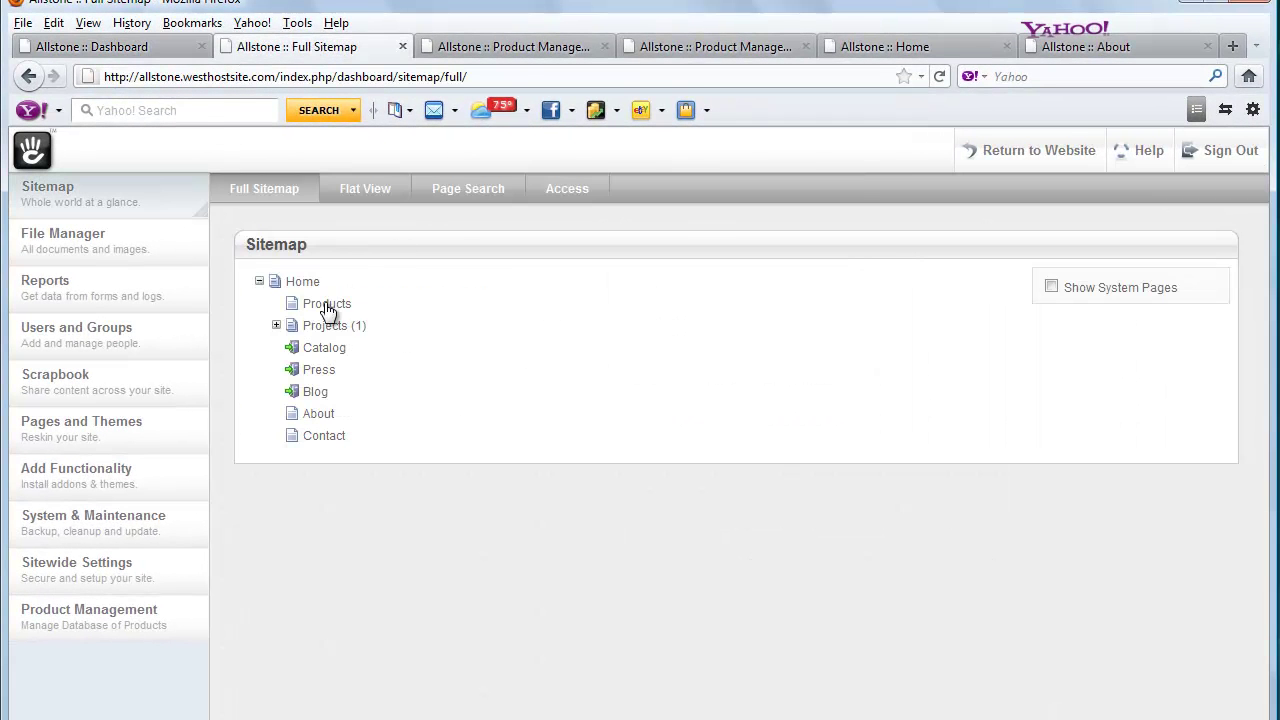
pyautogui.moveTo(326, 310)
pyautogui.mouseDown()
pyautogui.moveTo(306, 423)
pyautogui.moveTo(331, 303)
pyautogui.mouseUp()
pyautogui.click(1114, 47)
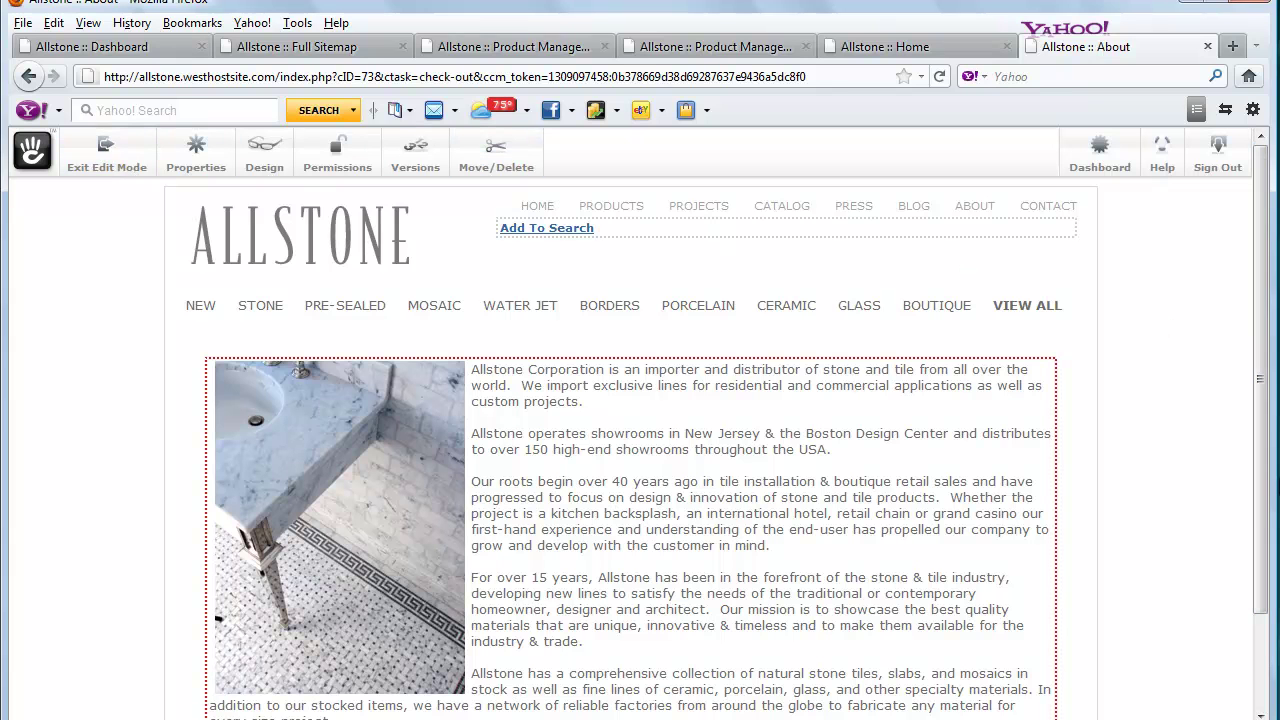
pyautogui.scroll(-2, 1266, 588)
pyautogui.scroll(-1, 1266, 588)
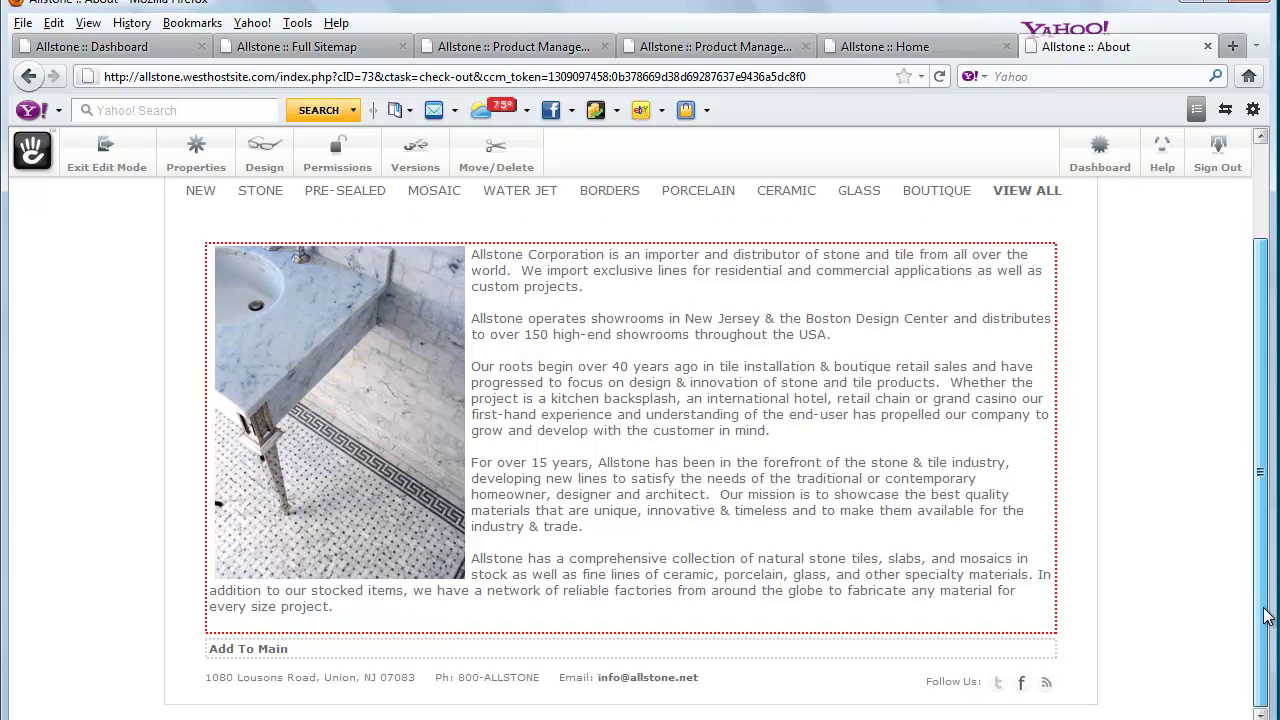
pyautogui.scroll(2, 893, 450)
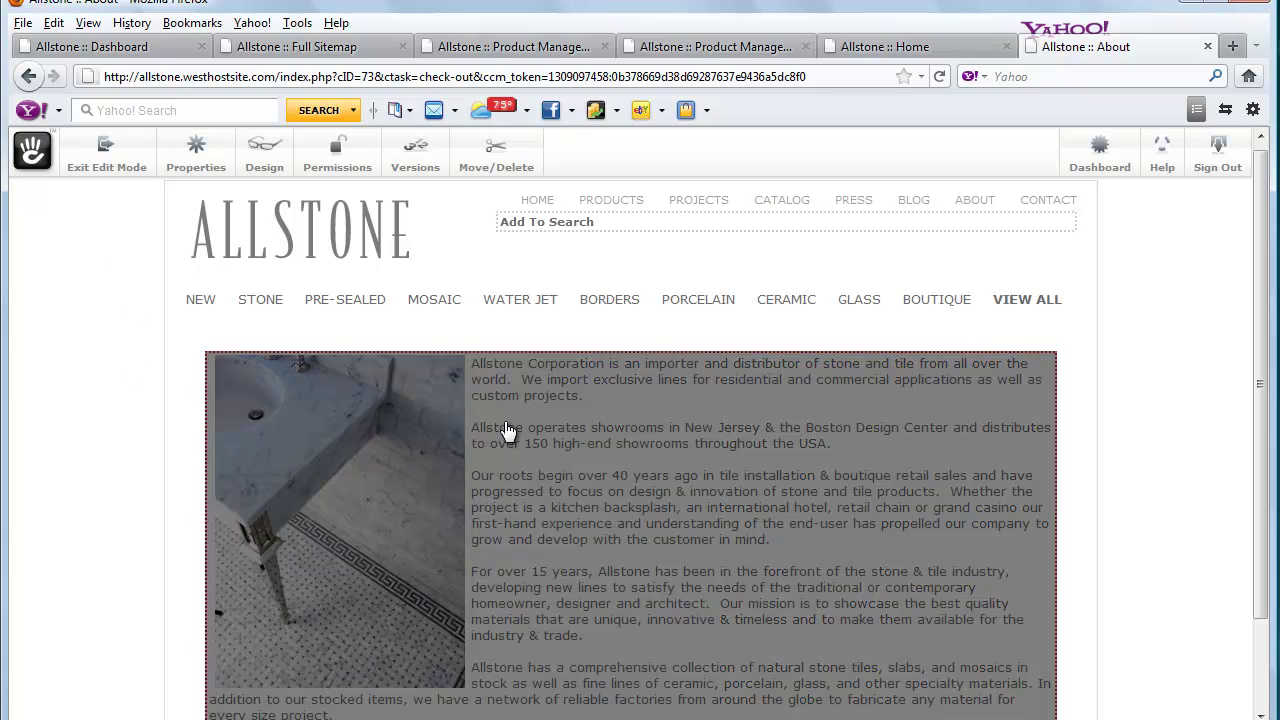
# Choose Edit on the About page's main content block to load its description text and tile photo
pyautogui.click(512, 428)
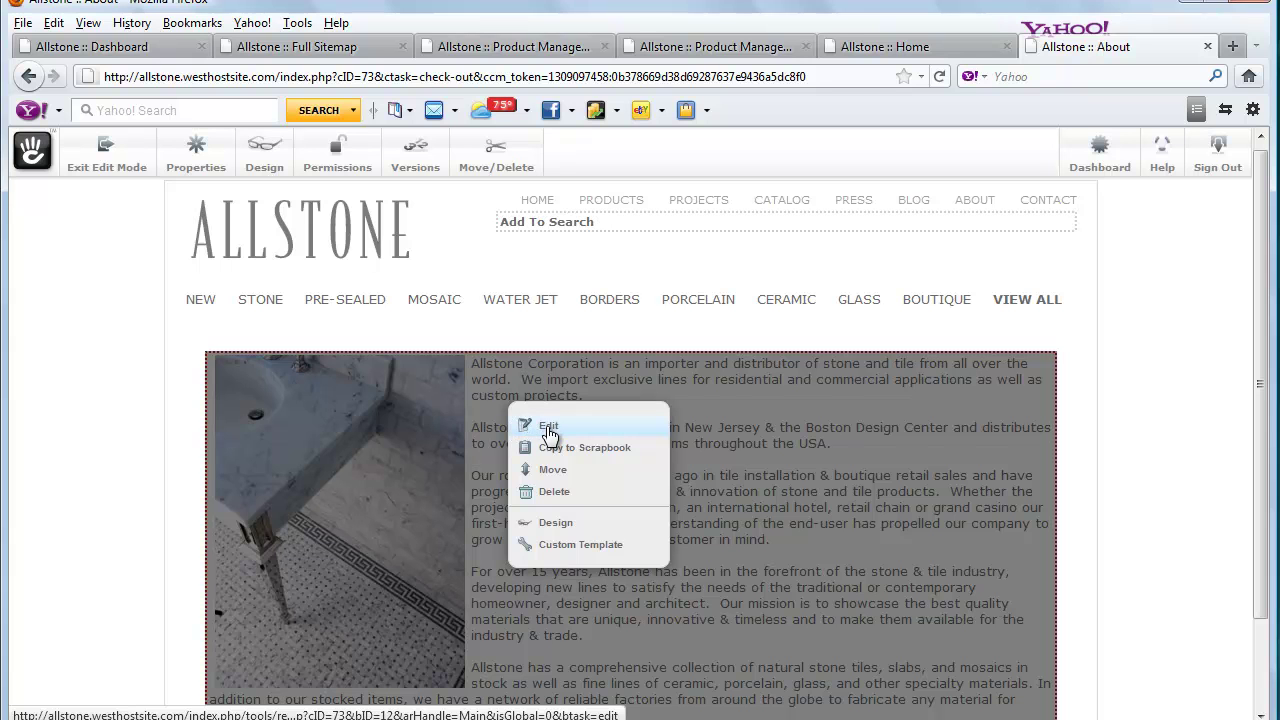
pyautogui.click(551, 427)
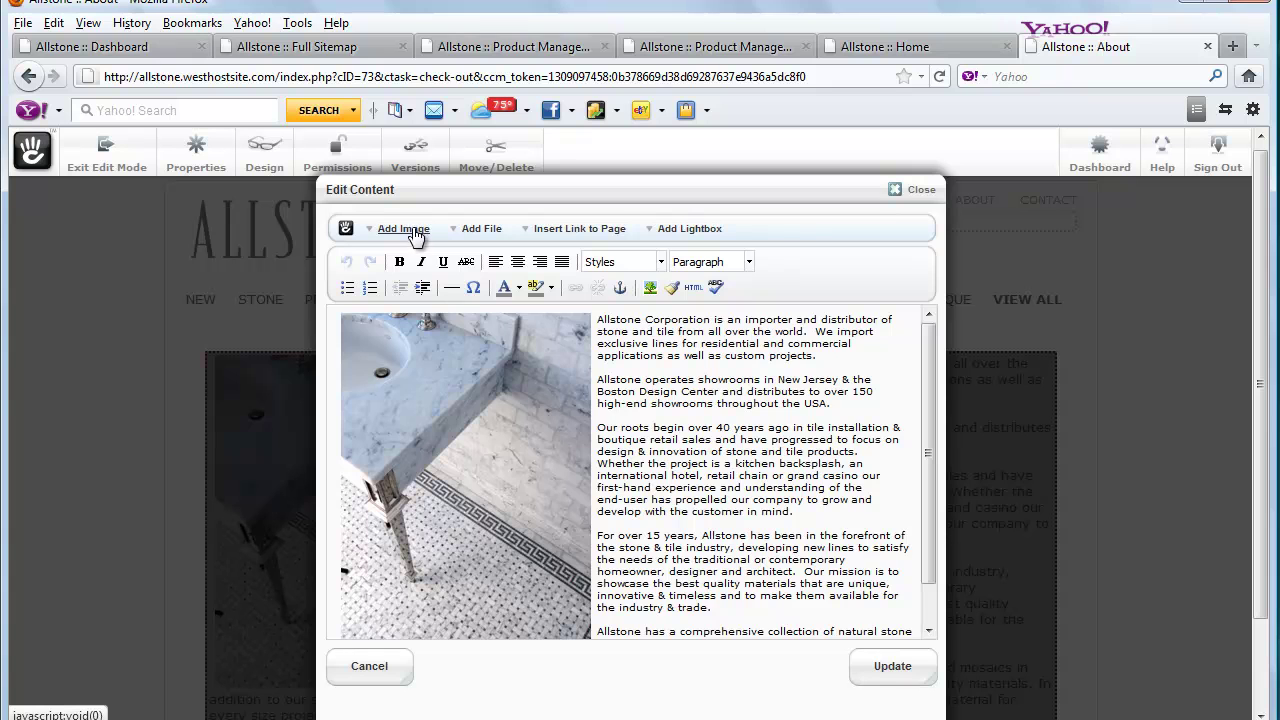
pyautogui.click(405, 230)
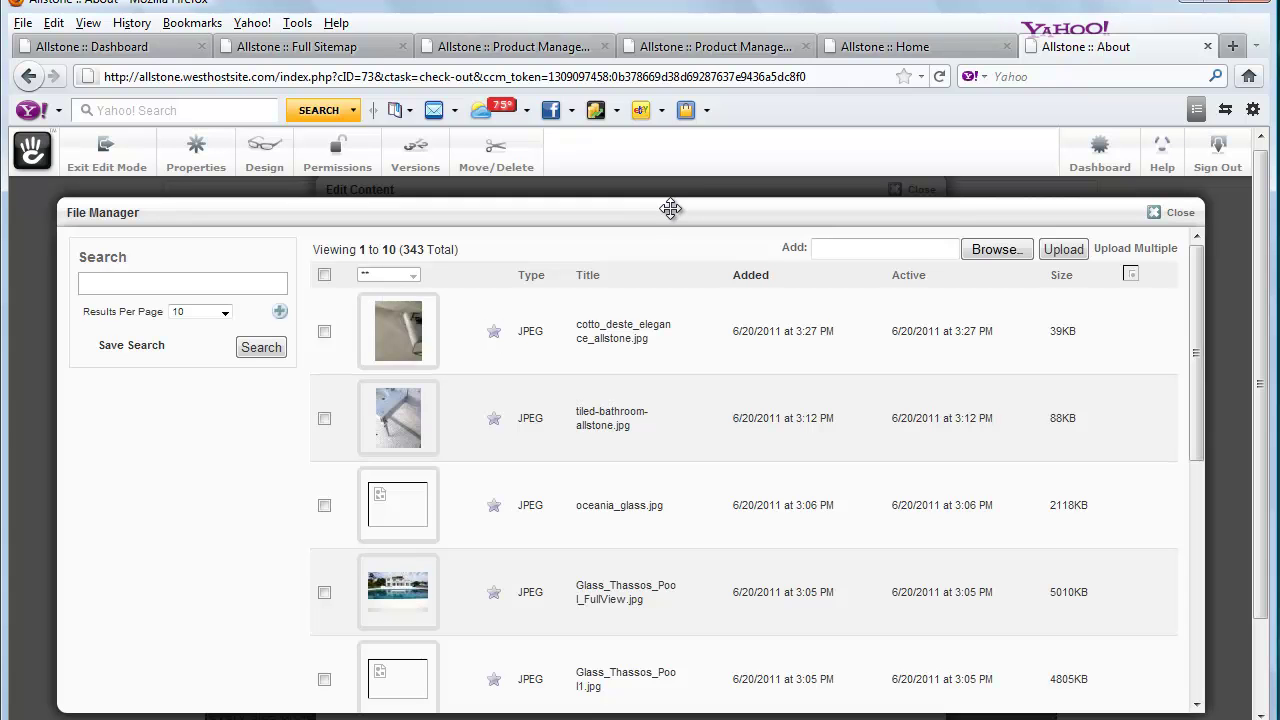
pyautogui.moveTo(637, 70); pyautogui.dragTo(733, 183)
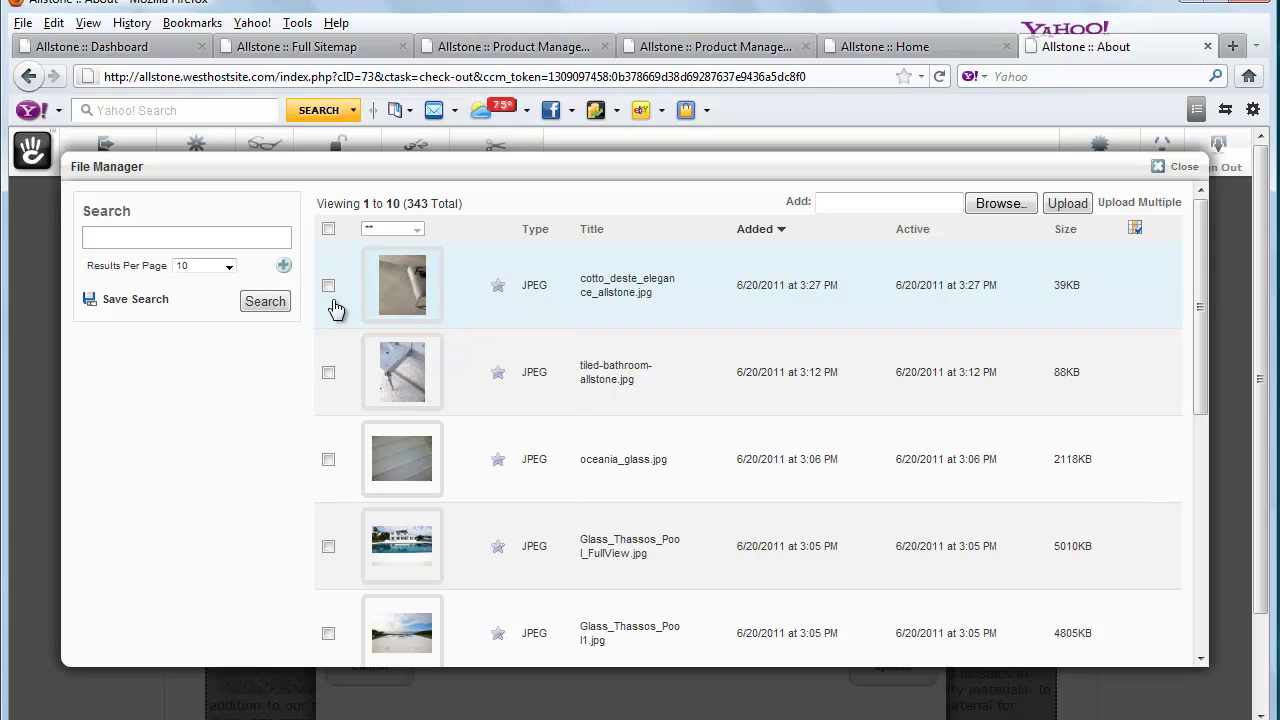
pyautogui.click(329, 286)
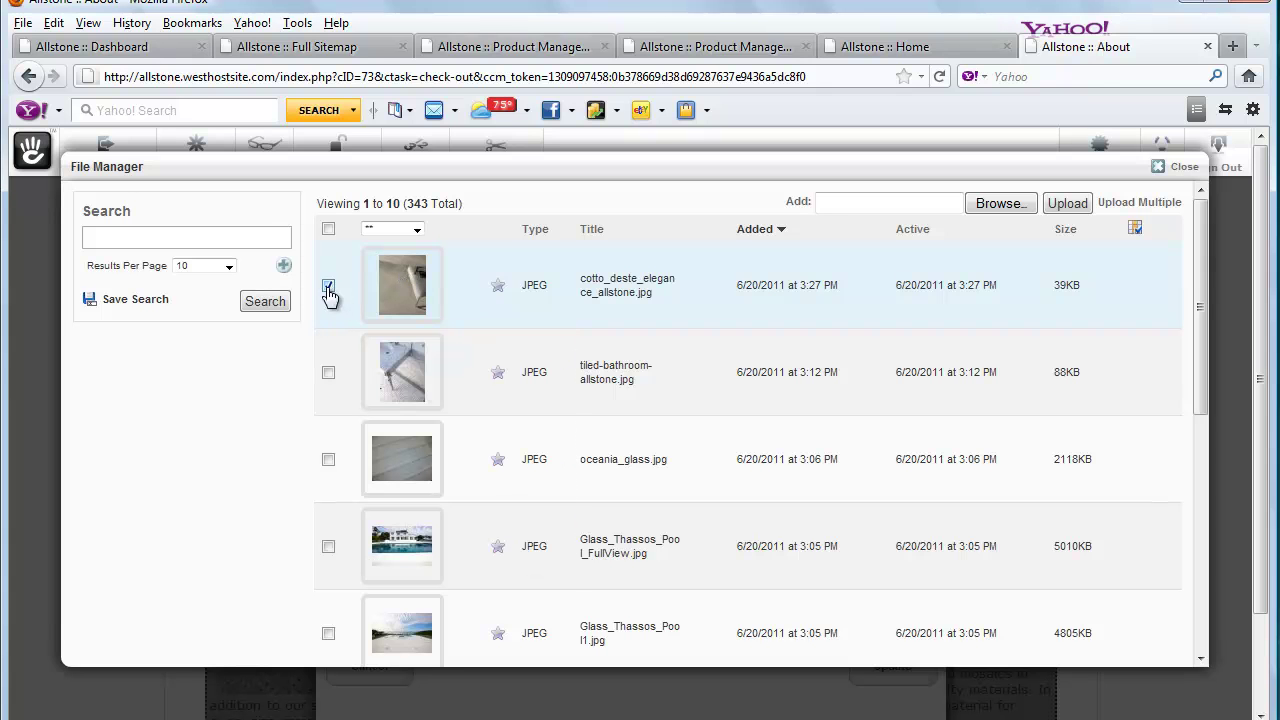
pyautogui.click(414, 232)
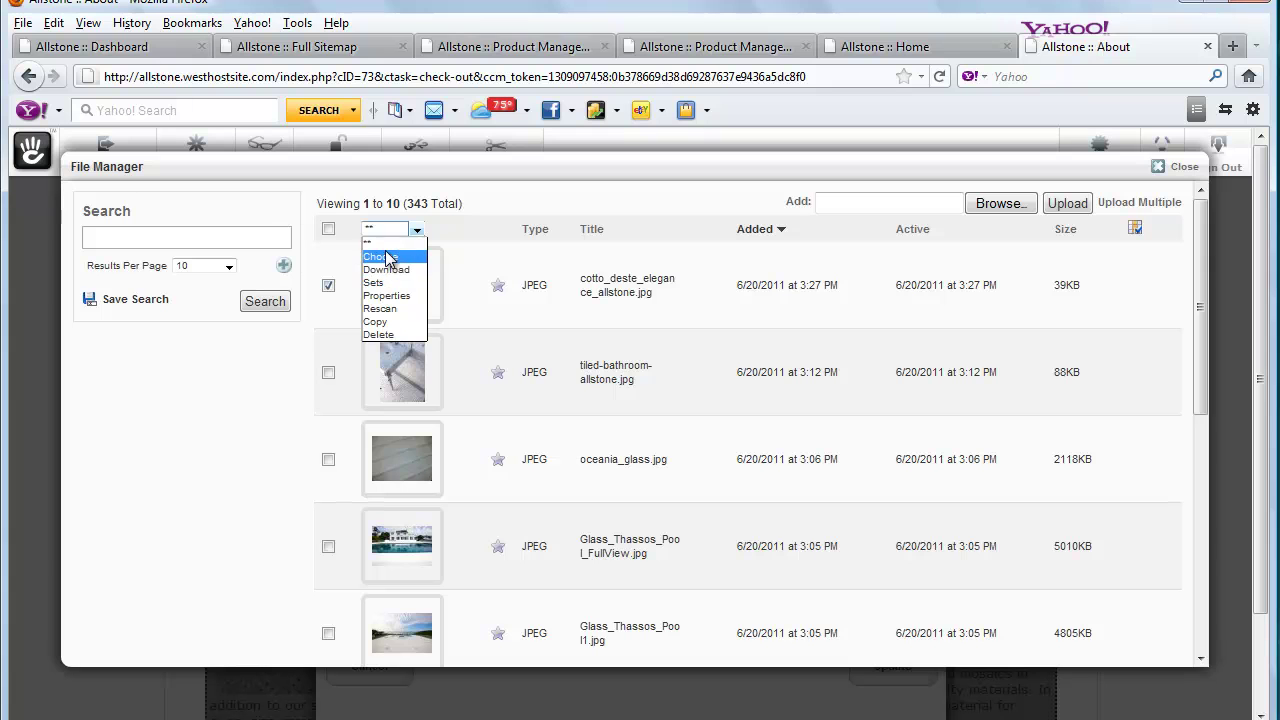
pyautogui.click(204, 352)
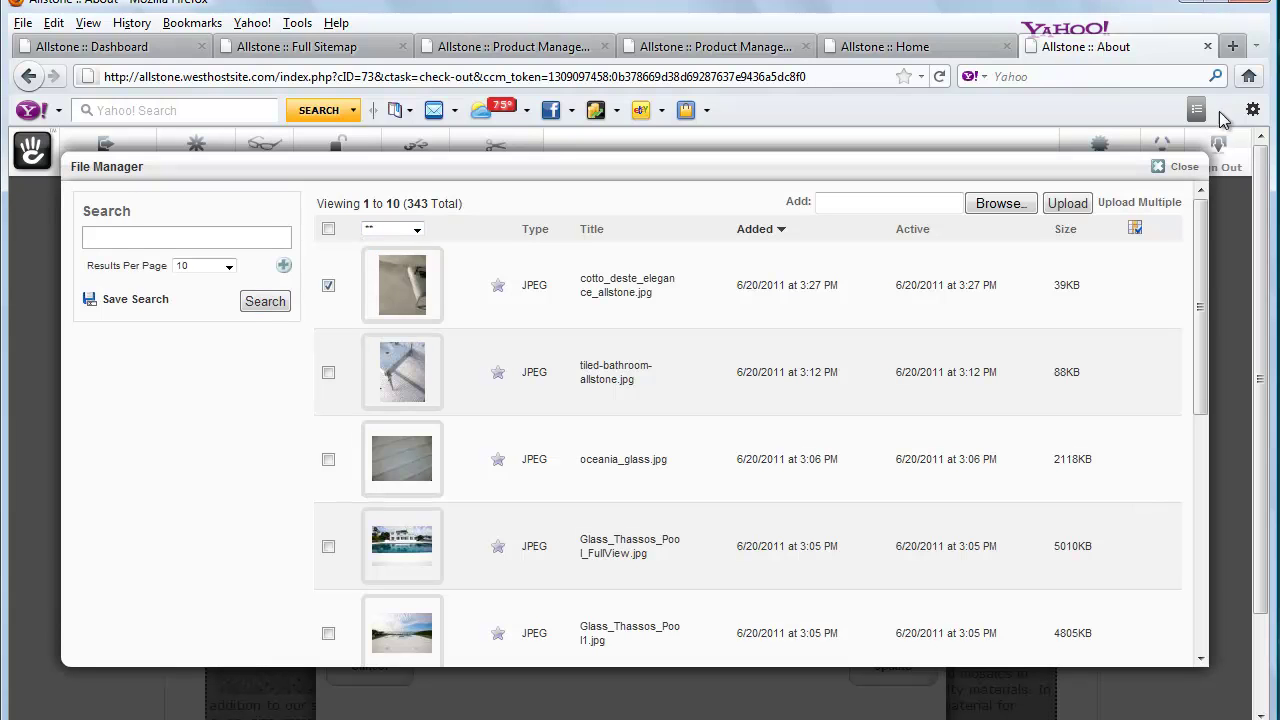
pyautogui.click(1198, 165)
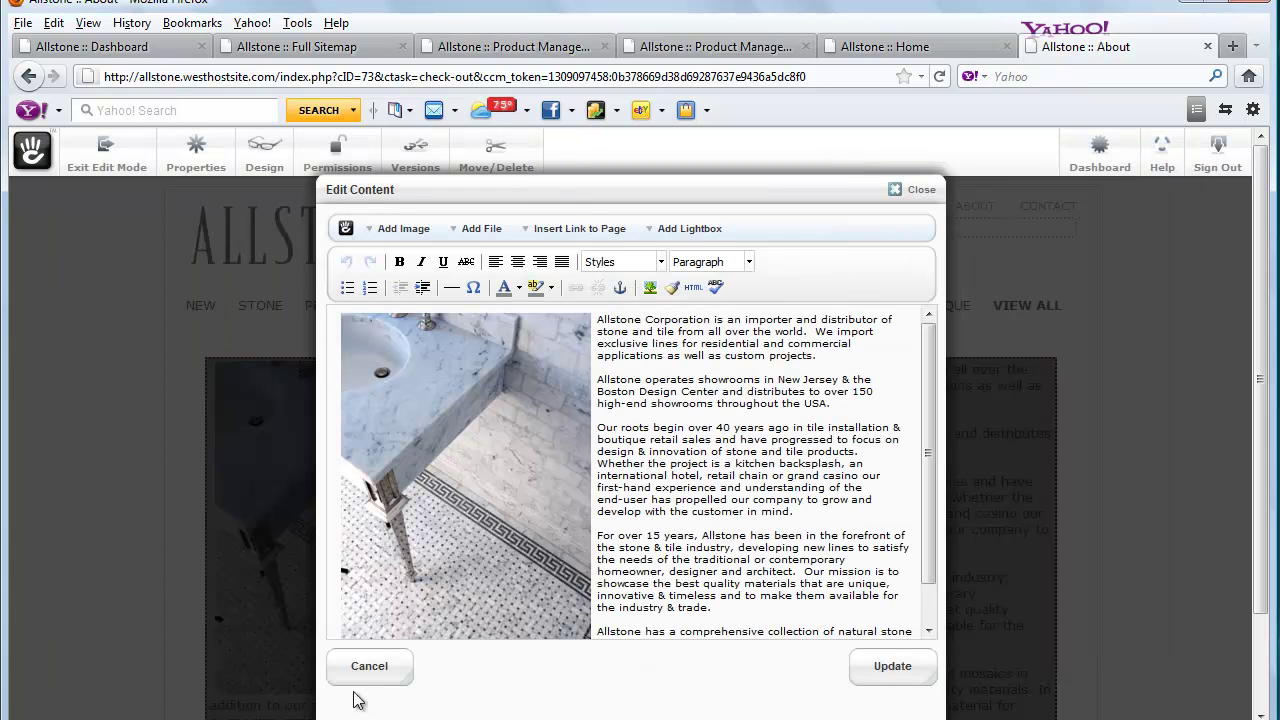
# Cancel the content edit, exit edit mode, and show the Product Management main categories list
pyautogui.click(369, 666)
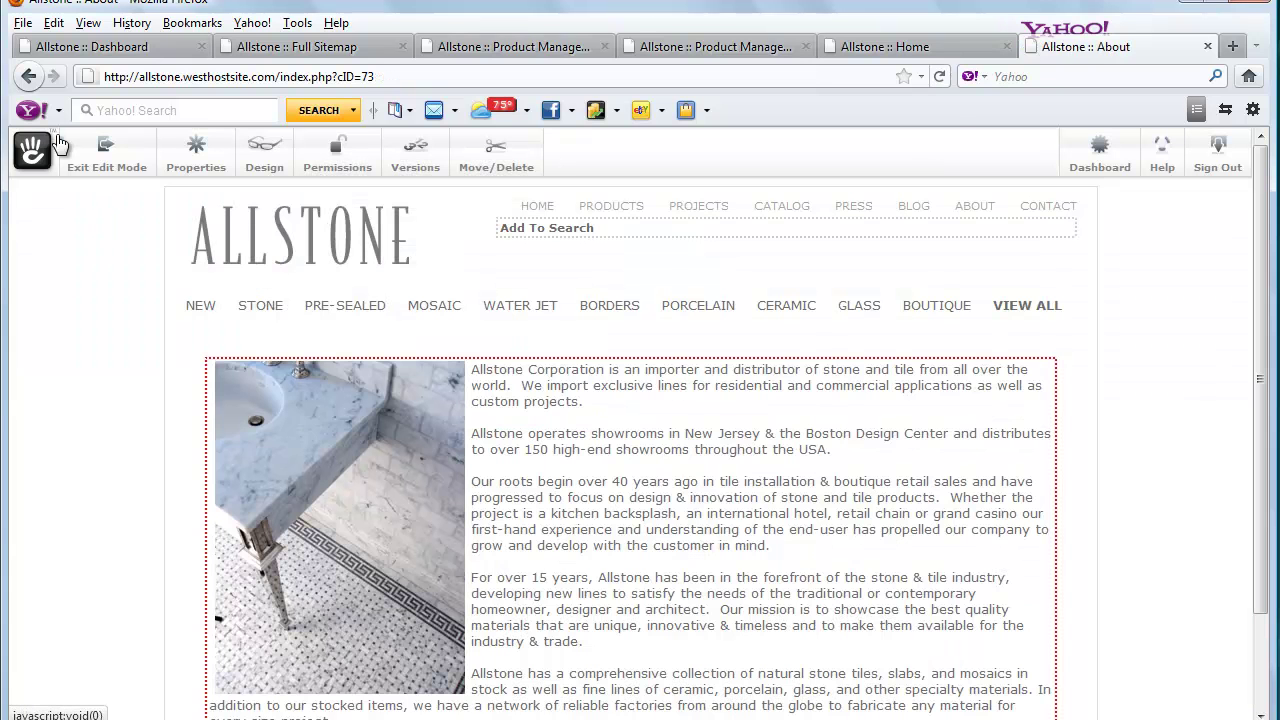
pyautogui.click(100, 158)
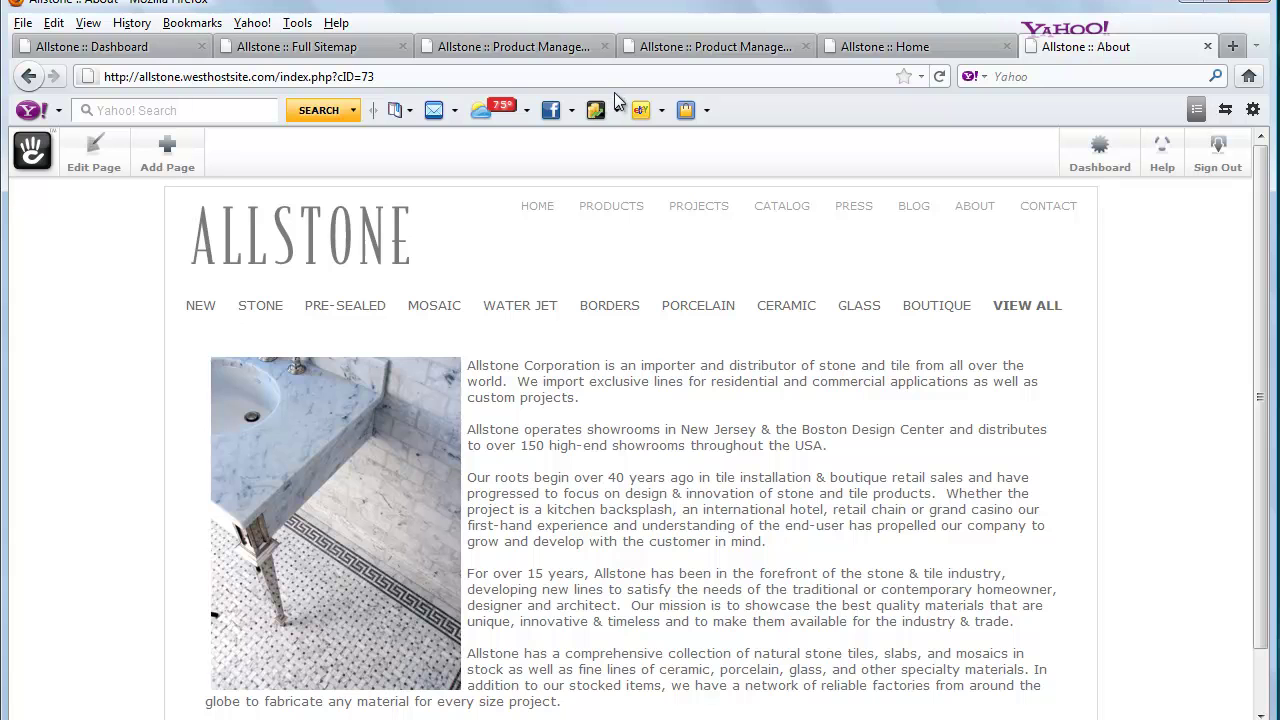
pyautogui.click(537, 44)
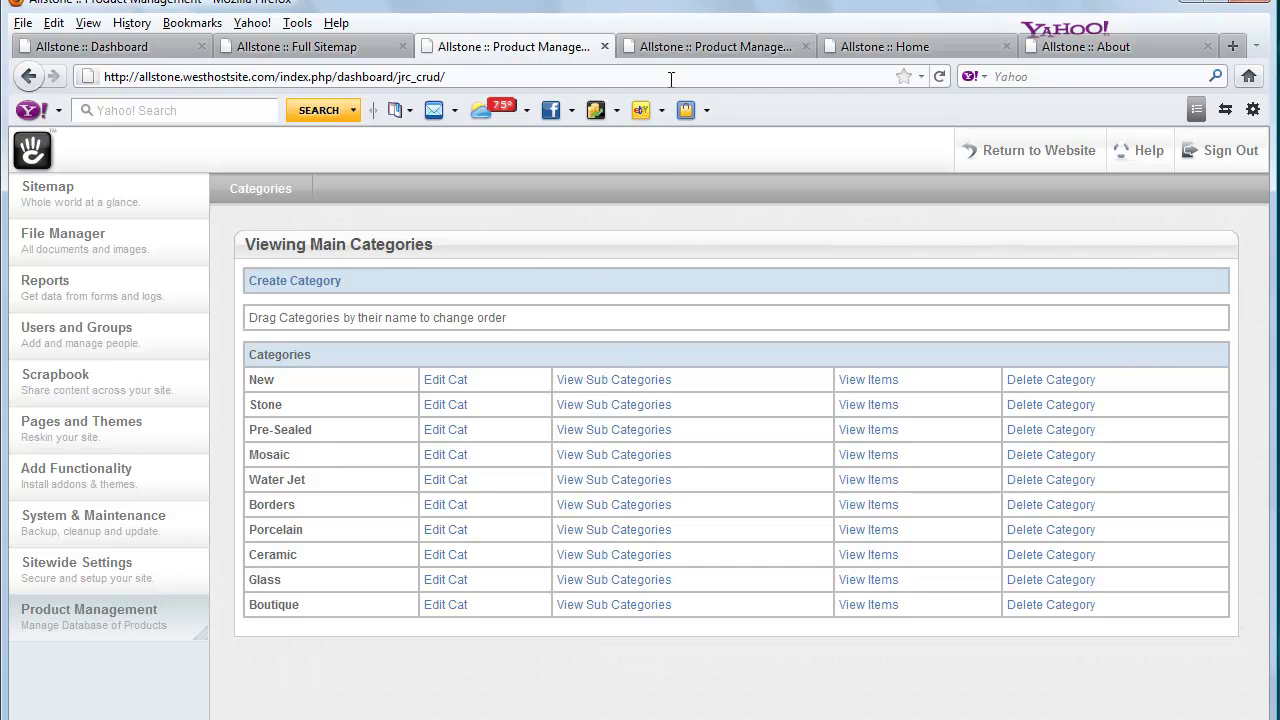
# Drill down from Stone through Travertine to list the items in Amazon Creme
pyautogui.click(687, 40)
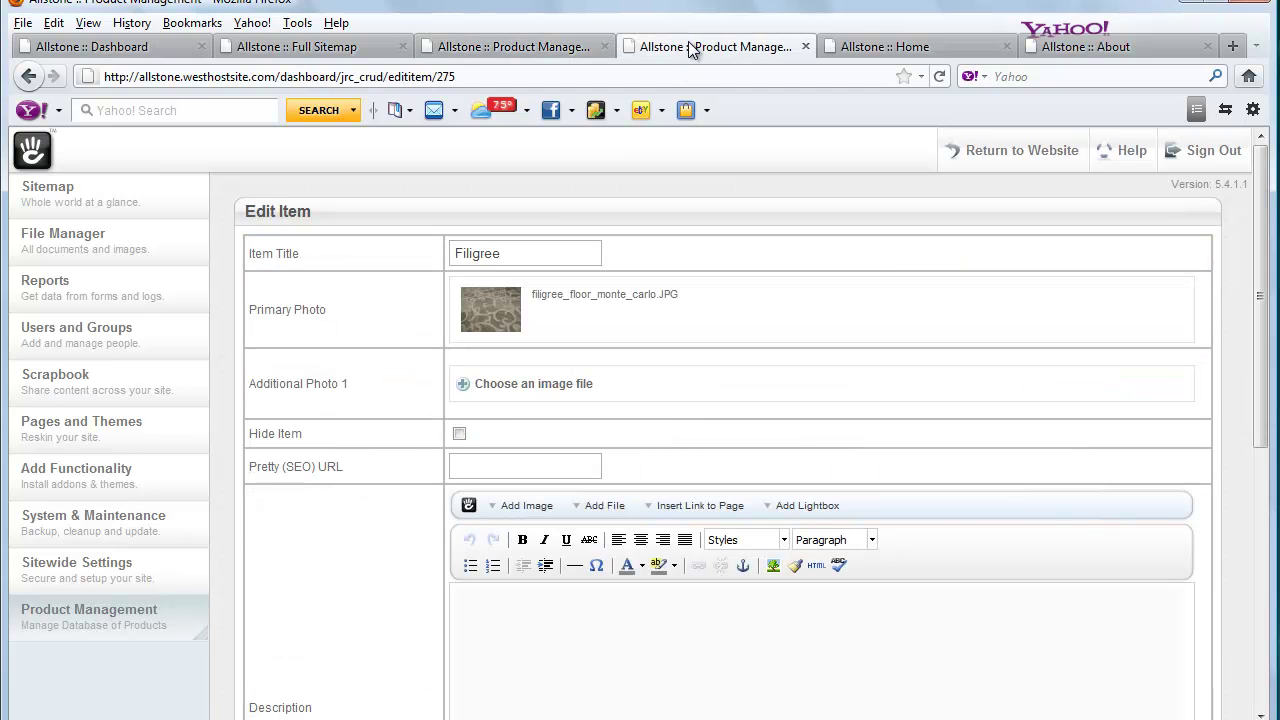
pyautogui.click(534, 48)
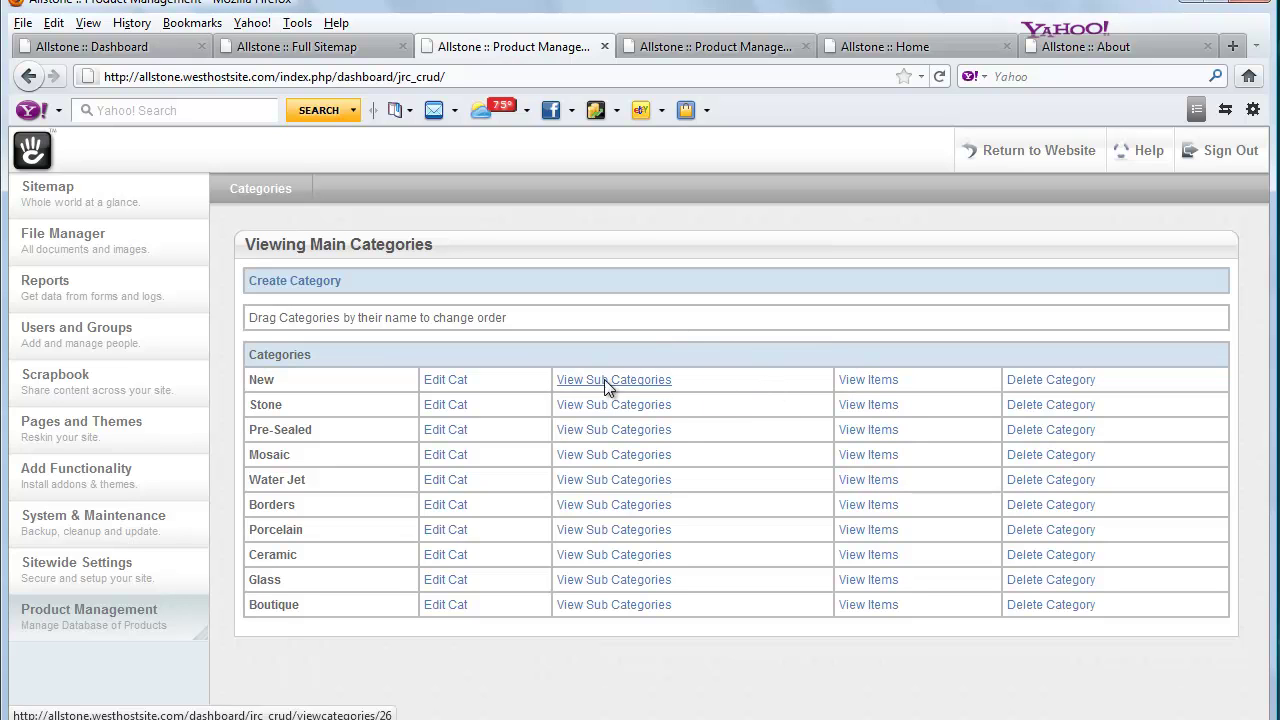
pyautogui.click(616, 404)
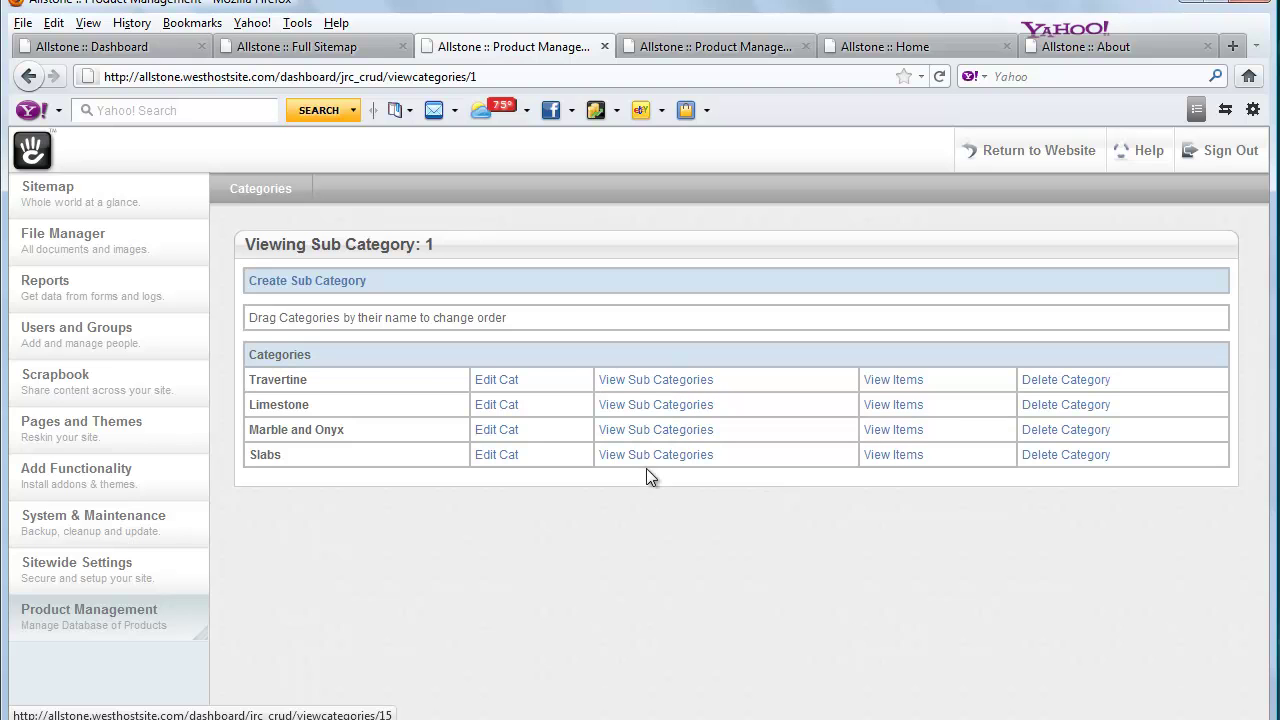
pyautogui.click(676, 381)
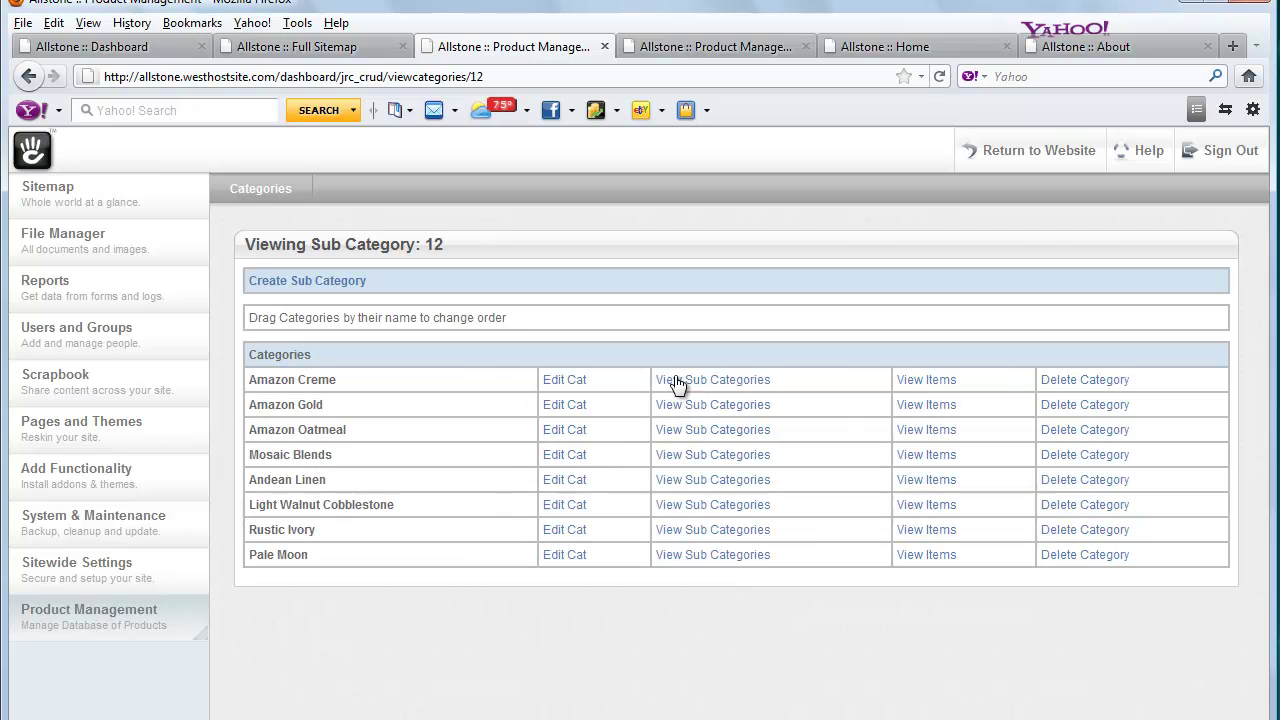
pyautogui.click(735, 381)
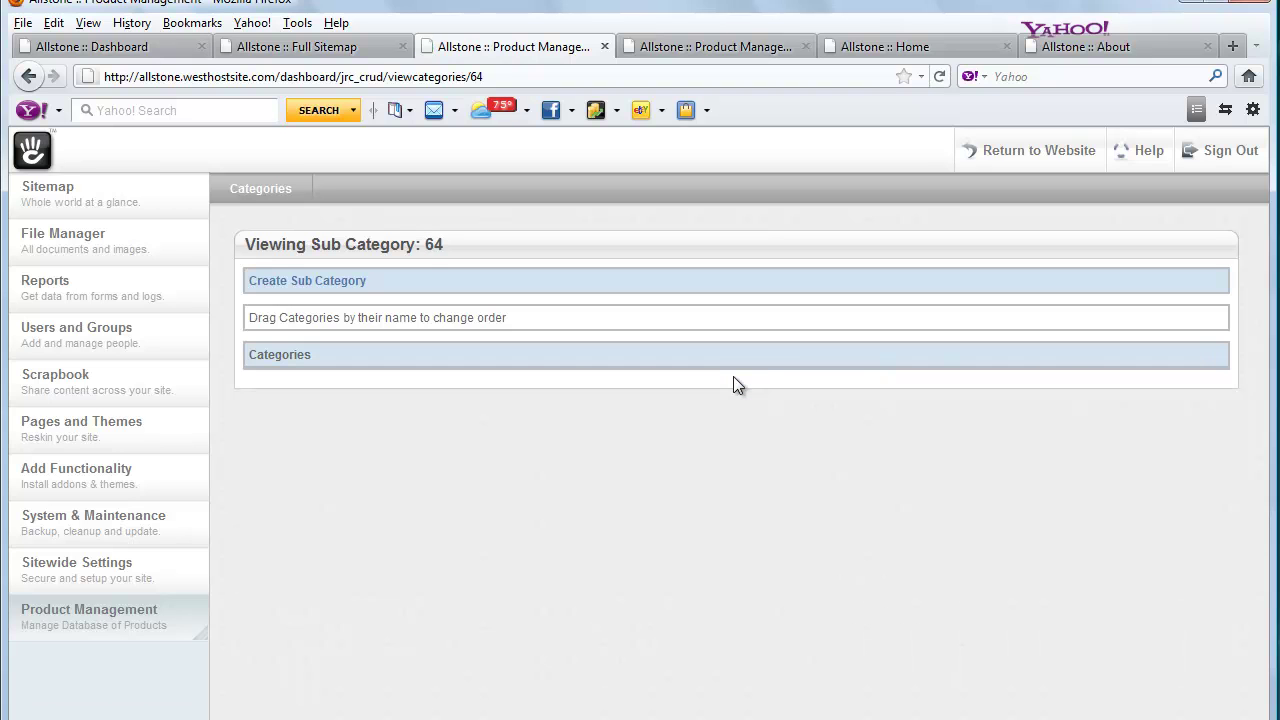
pyautogui.click(28, 76)
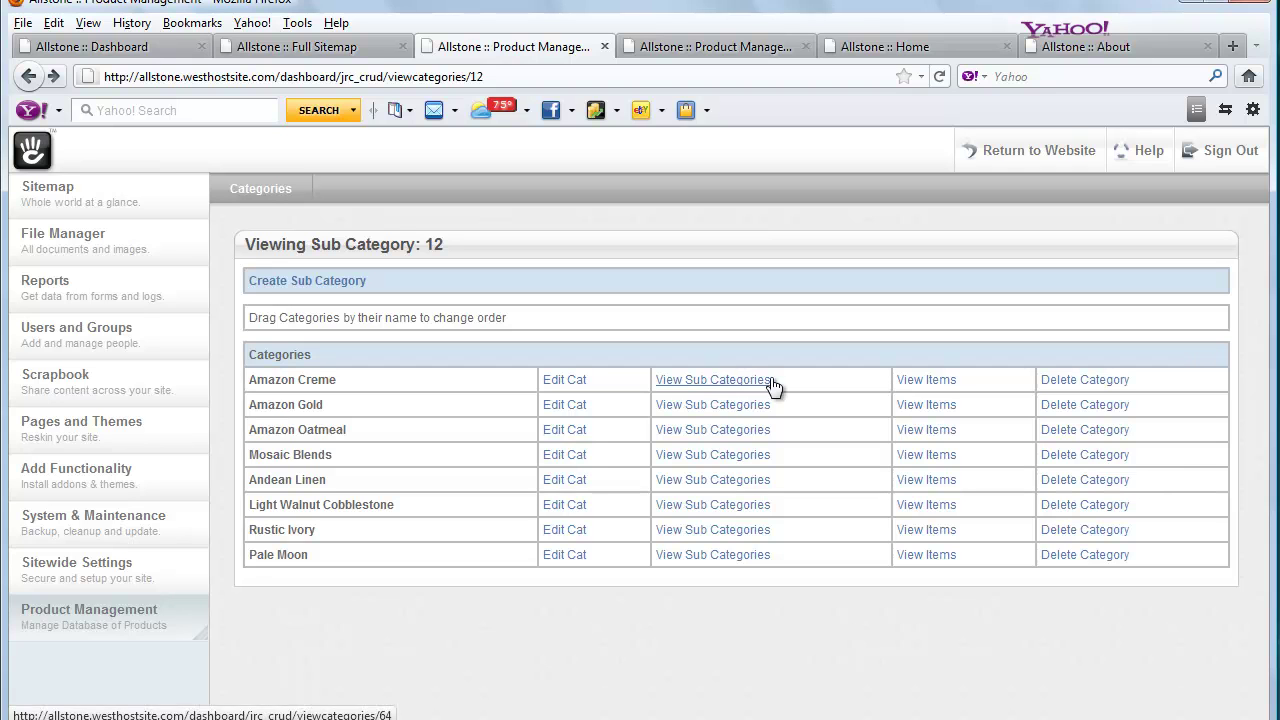
pyautogui.click(927, 381)
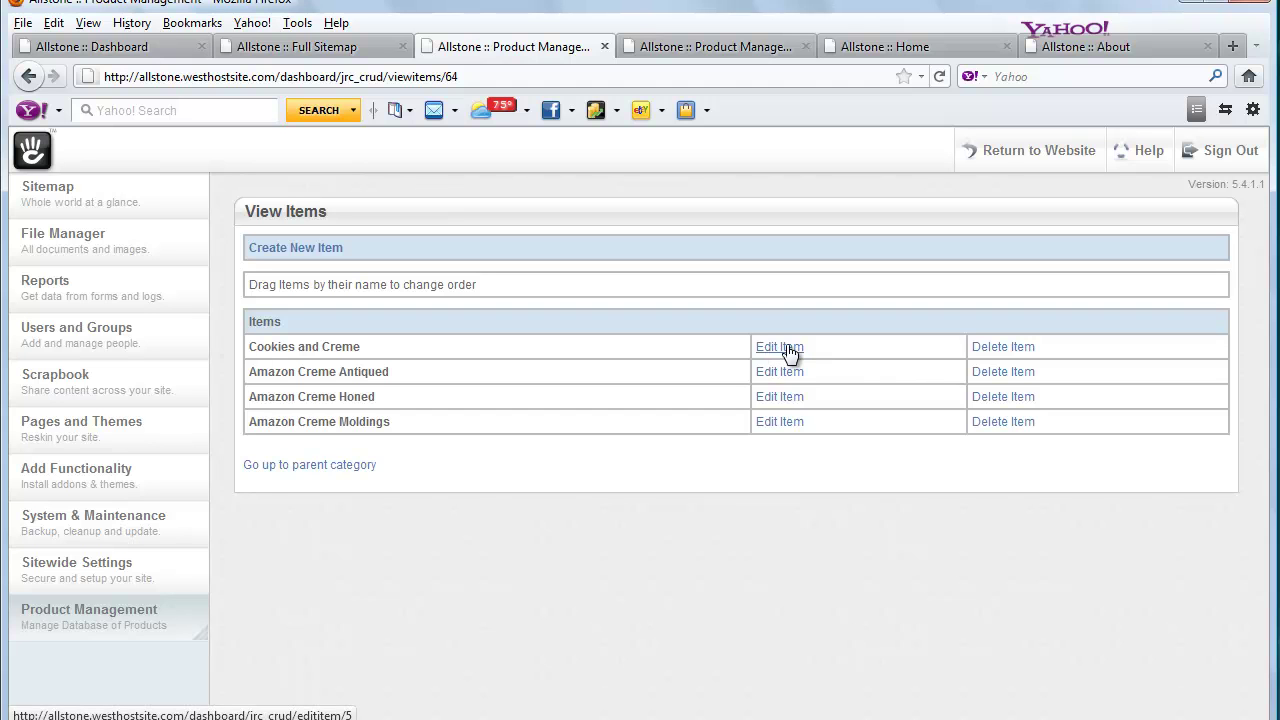
# Bring up the Filigree Edit Item form and scroll through all its fields
pyautogui.click(748, 51)
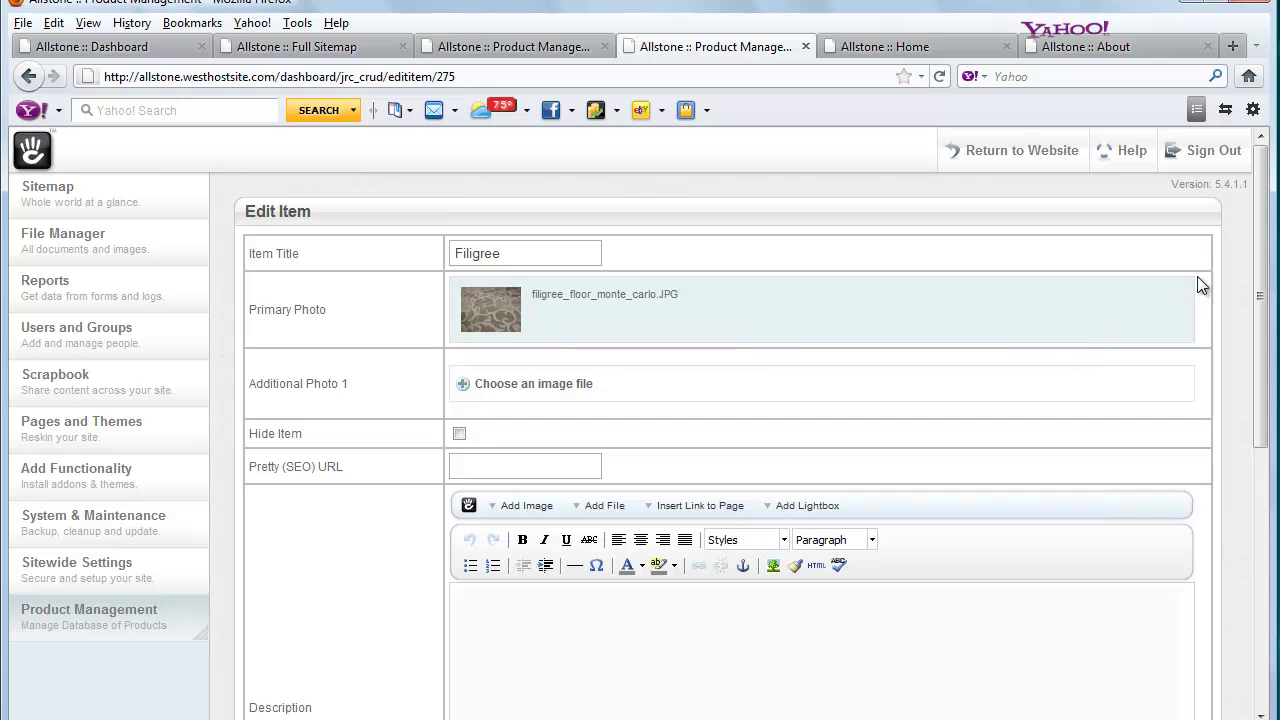
pyautogui.scroll(-1, 1266, 262)
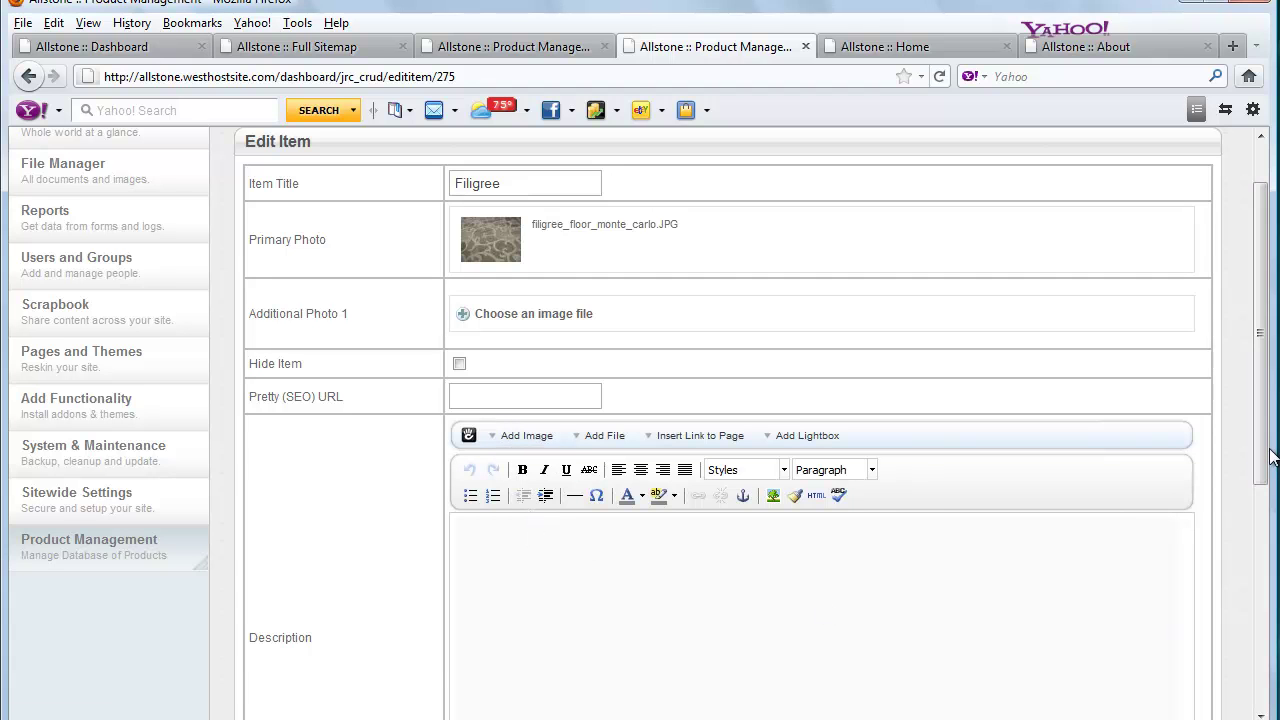
pyautogui.moveTo(1263, 449); pyautogui.dragTo(1251, 586)
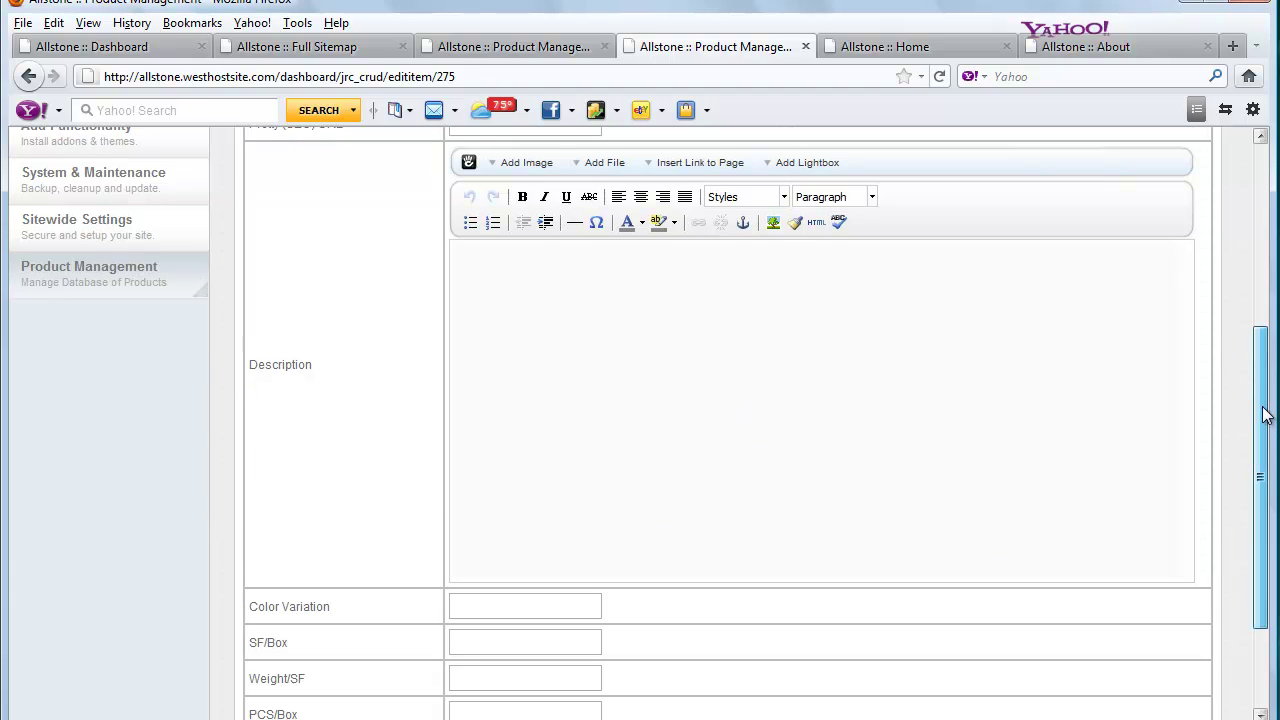
pyautogui.moveTo(1262, 380); pyautogui.dragTo(1270, 477)
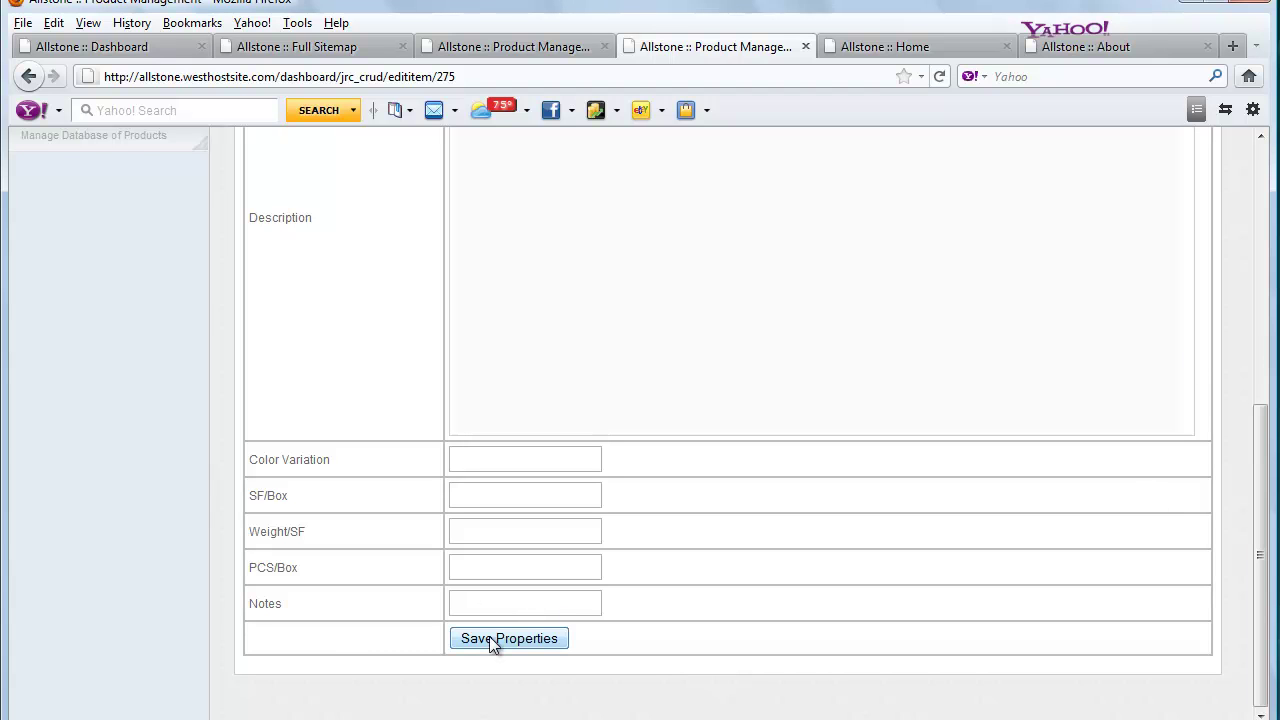
pyautogui.moveTo(1262, 430); pyautogui.dragTo(1262, 172)
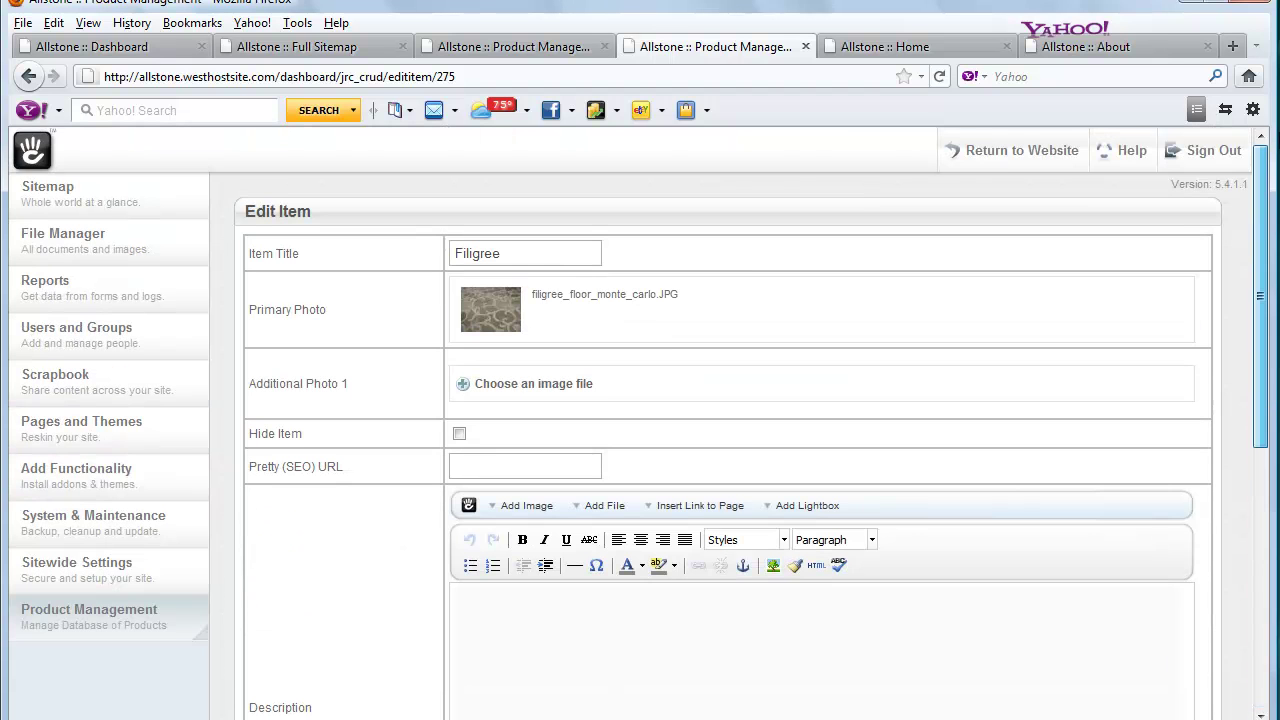
# On the public site, go STONE > Travertine > Amazon Creme and open the Cookies and Creme product
pyautogui.click(981, 158)
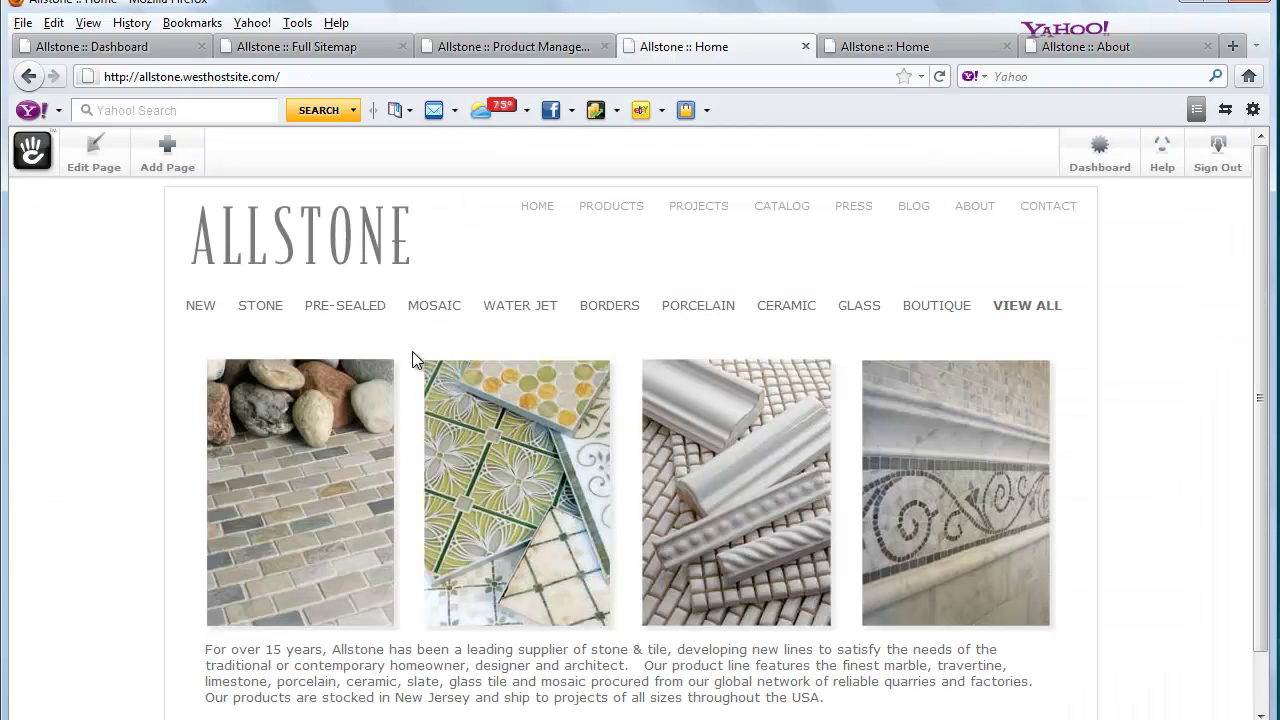
pyautogui.moveTo(258, 308)
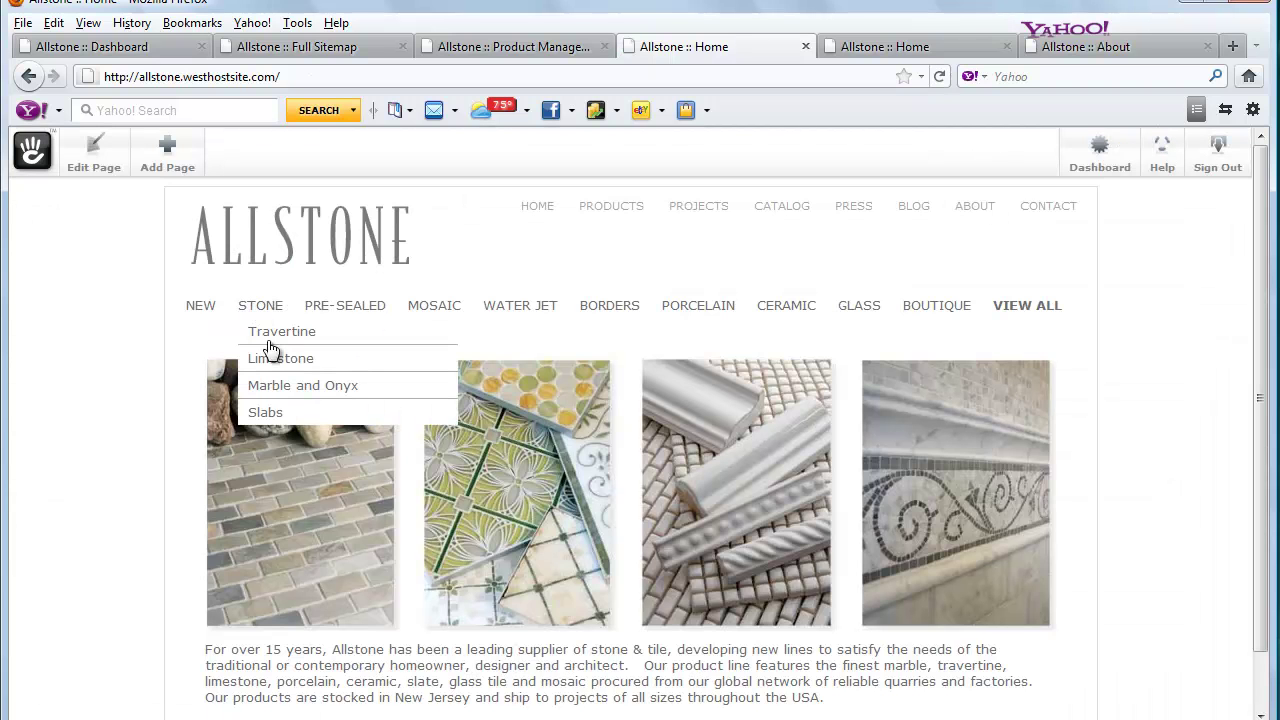
pyautogui.click(274, 333)
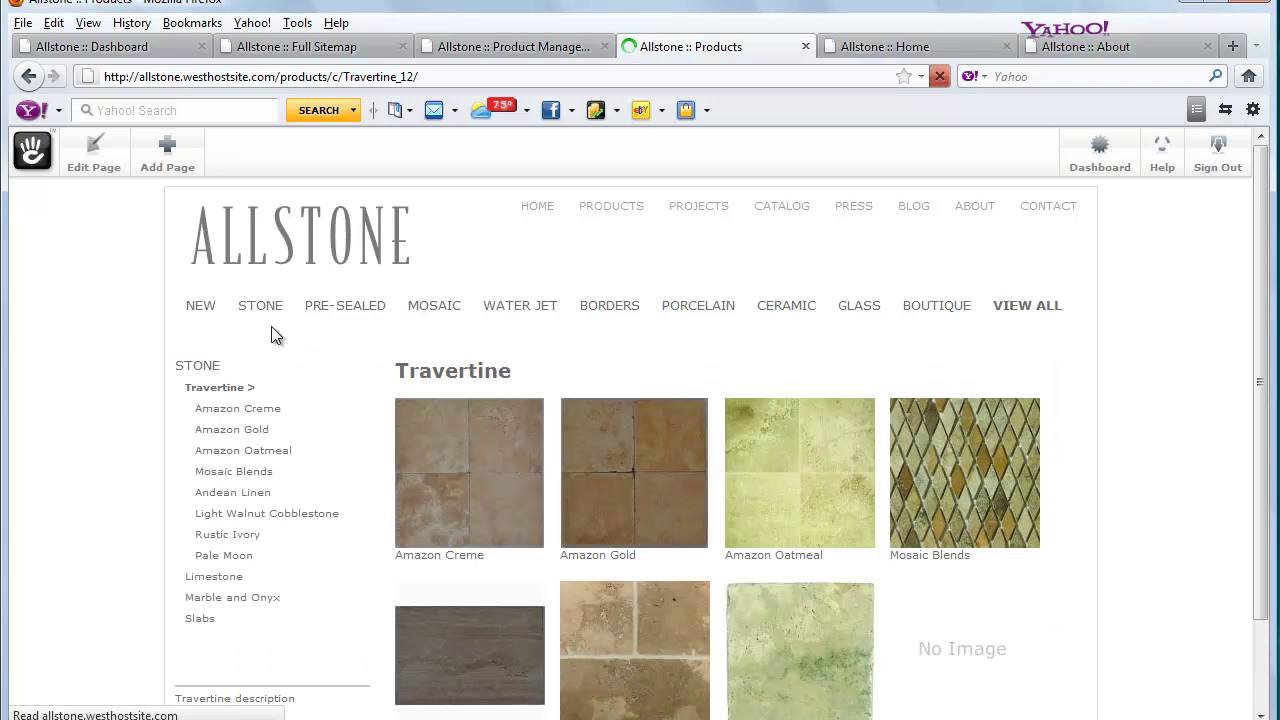
pyautogui.click(453, 480)
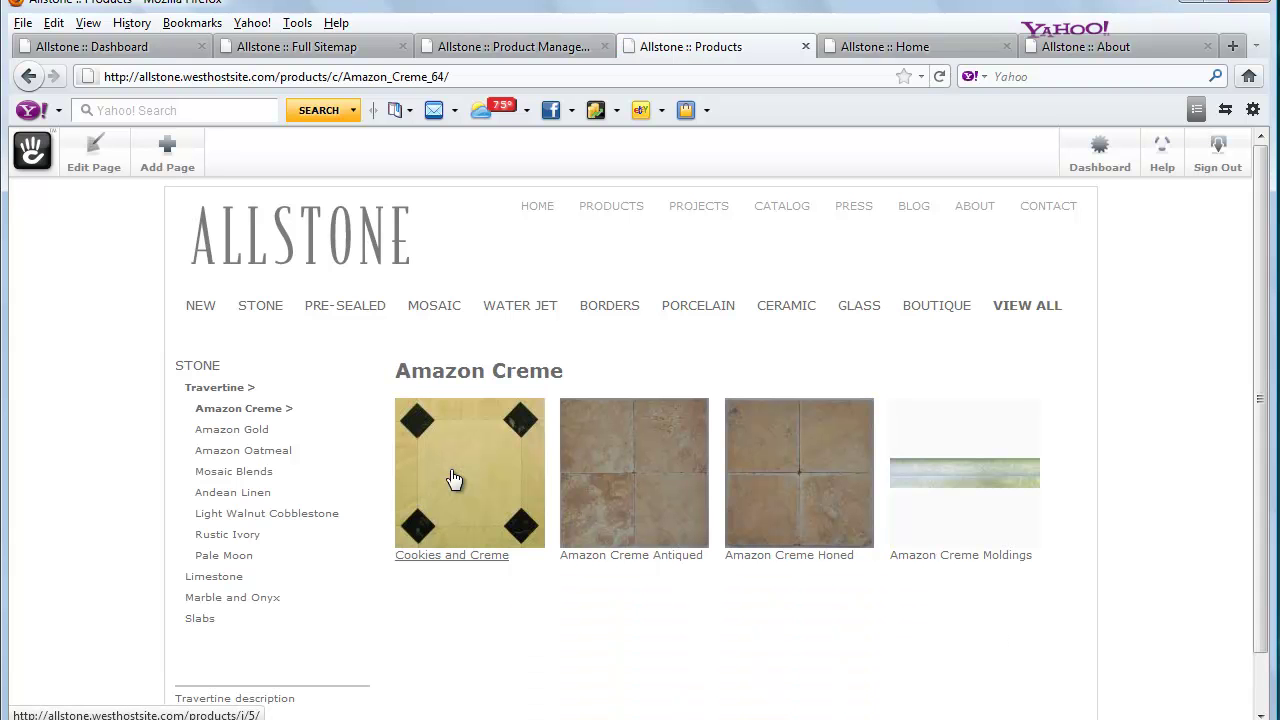
pyautogui.click(447, 486)
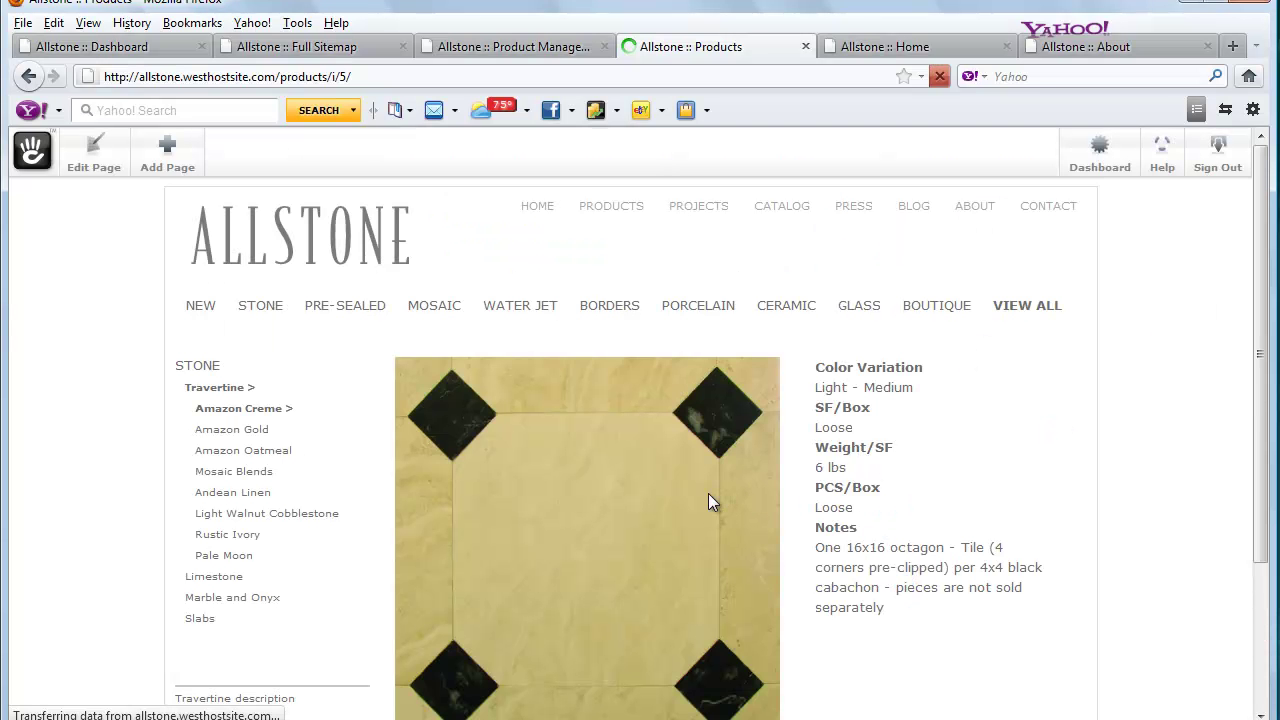
pyautogui.moveTo(1260, 265)
pyautogui.mouseDown()
pyautogui.moveTo(1263, 446)
pyautogui.moveTo(1256, 250)
pyautogui.mouseUp()
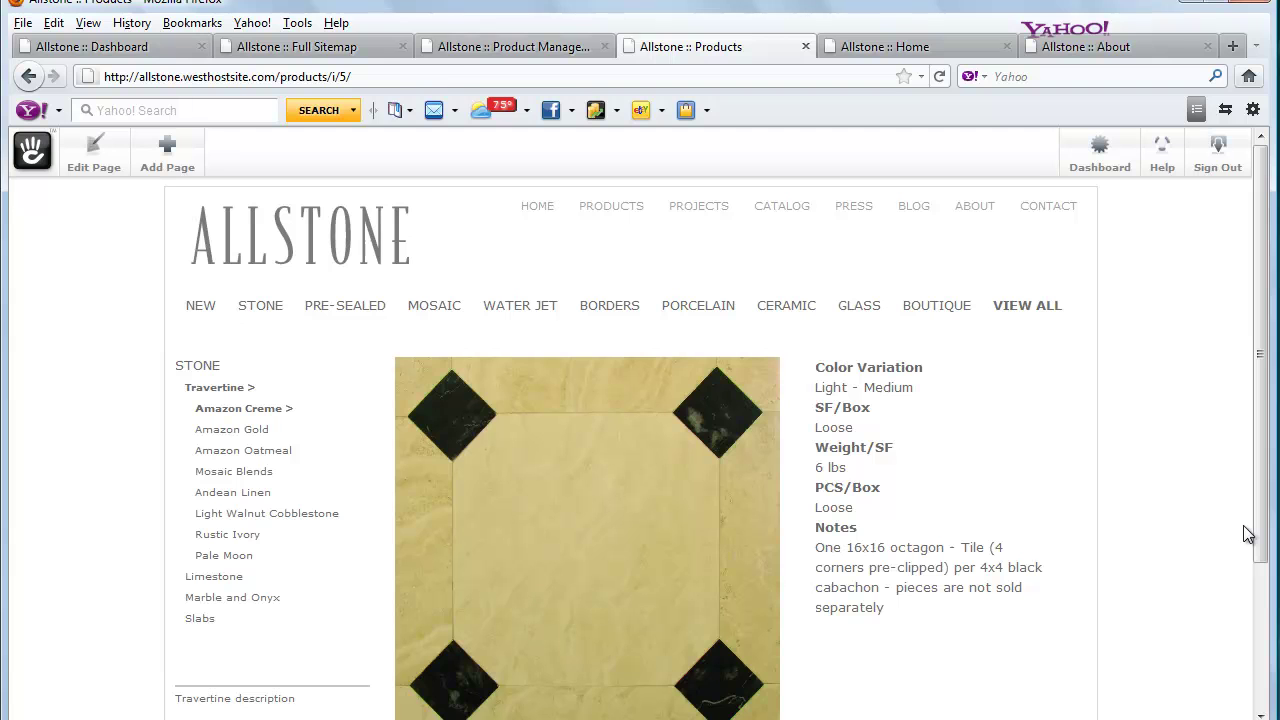
pyautogui.moveTo(1257, 521); pyautogui.dragTo(1263, 593)
pyautogui.scroll(1, 1200, 434)
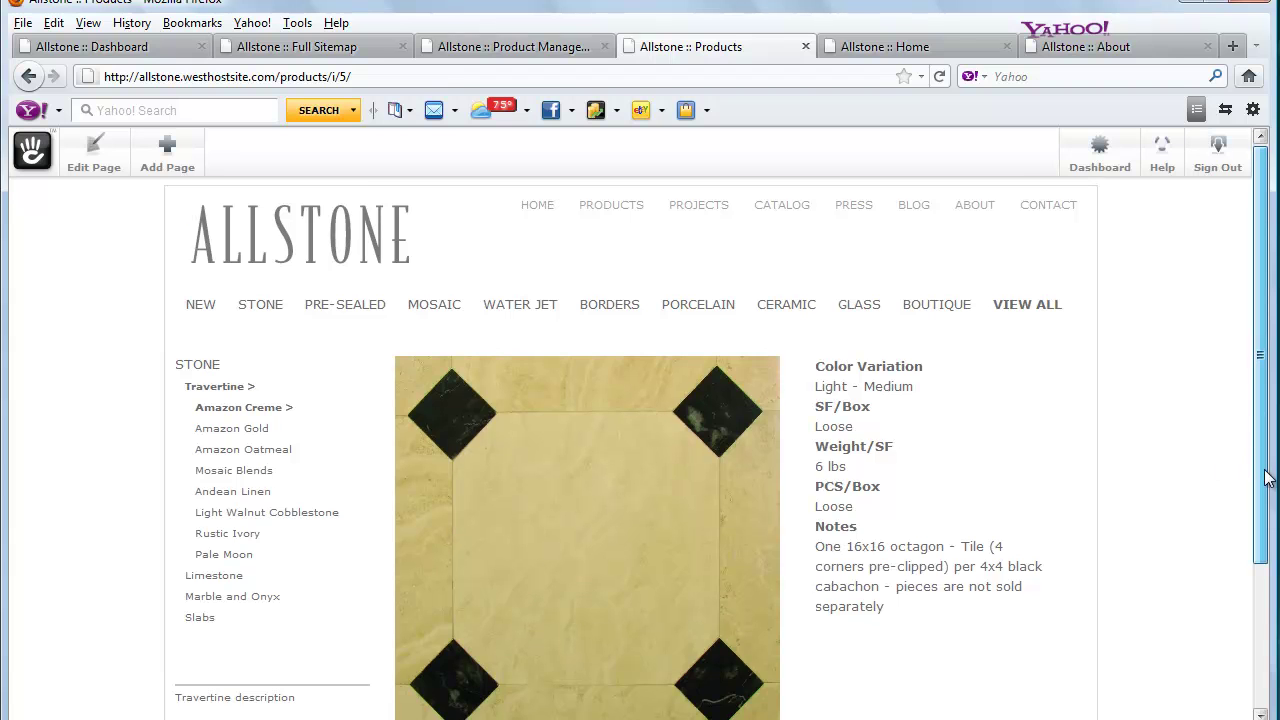
pyautogui.scroll(-1, 1250, 440)
pyautogui.scroll(1, 1215, 396)
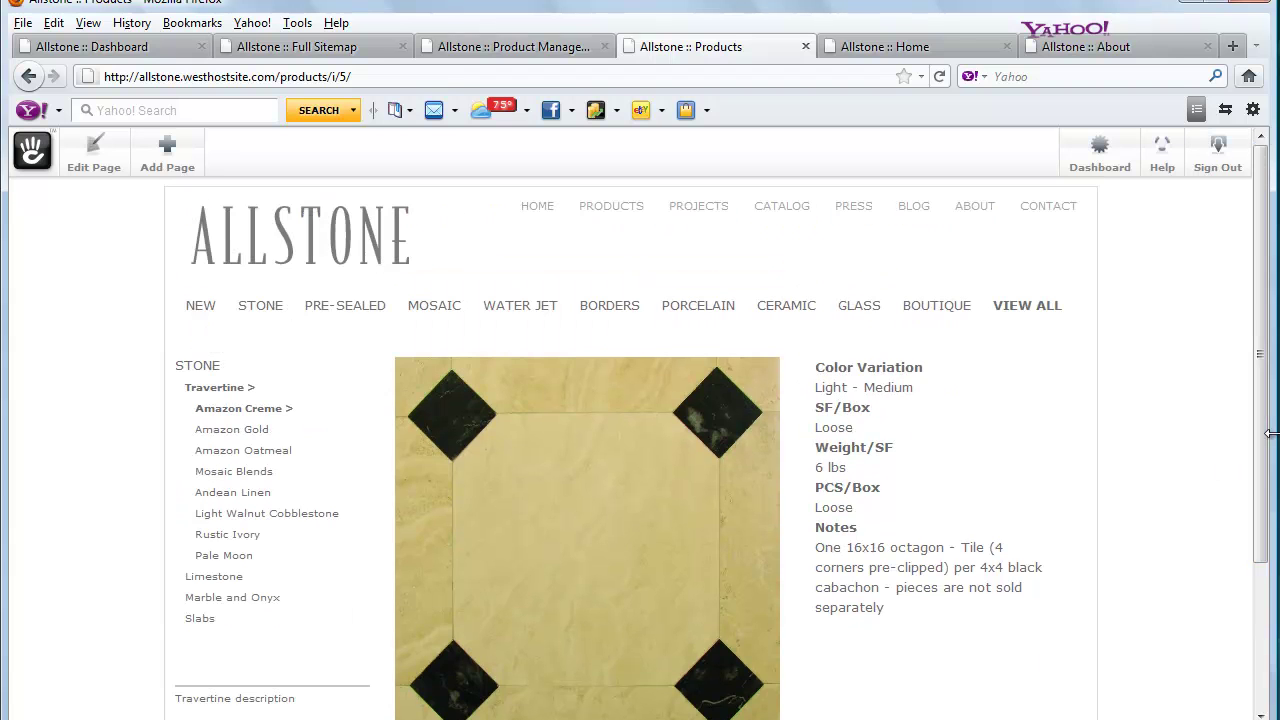